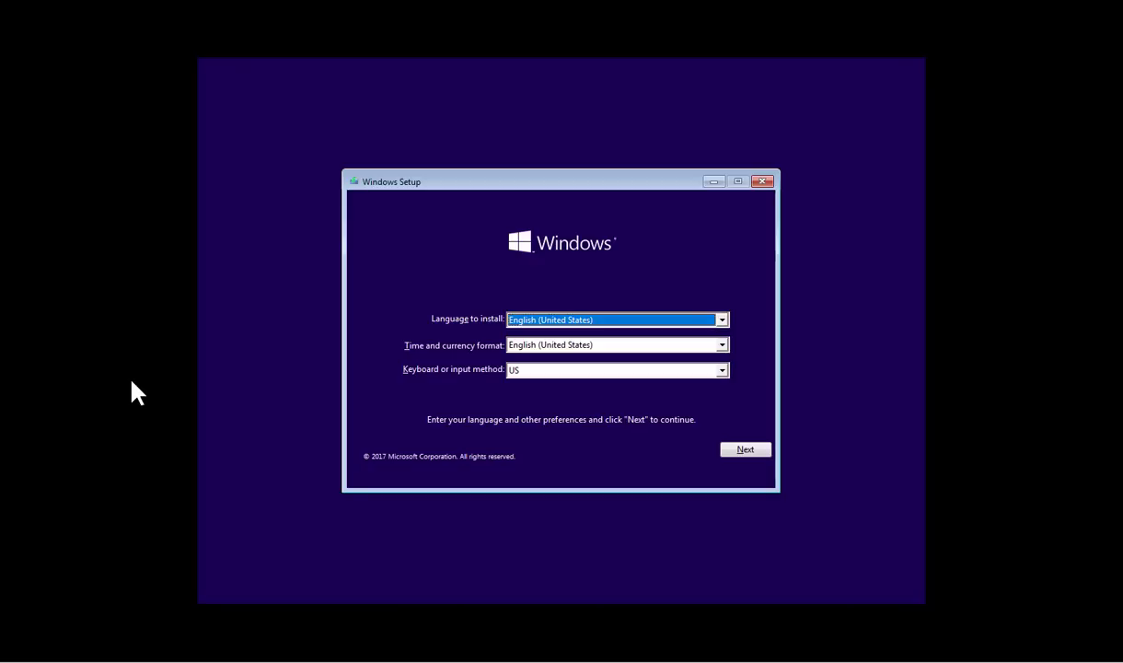
# Start installing Windows without a product key, choosing Windows 10 Pro Insider Preview.
pyautogui.click(747, 451)
pyautogui.click(581, 340)
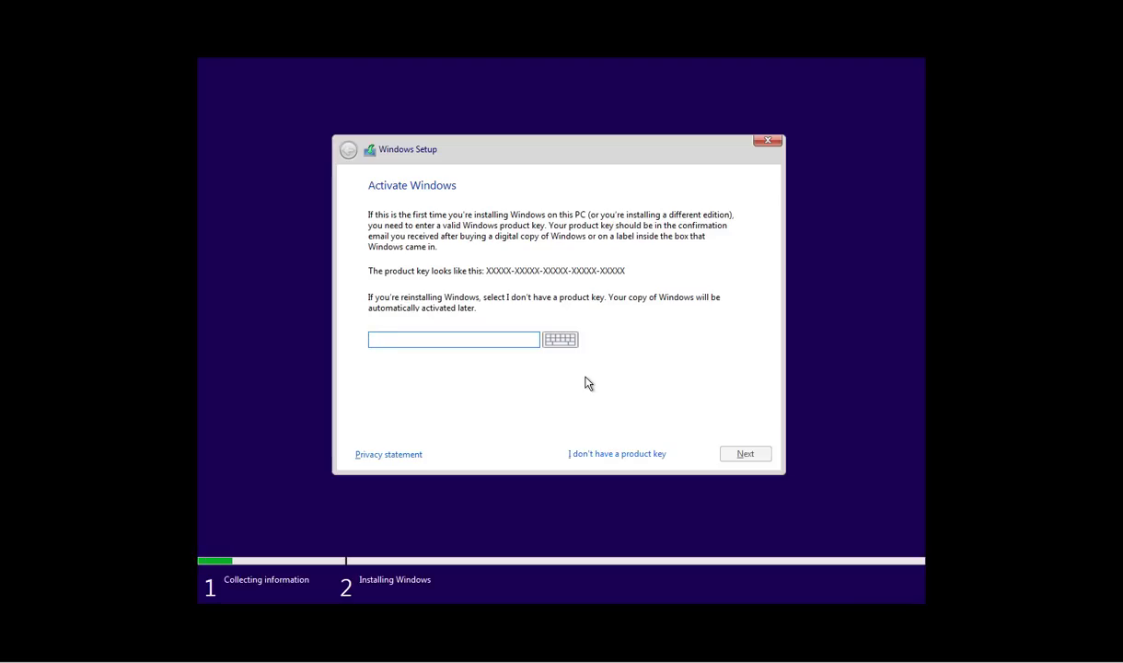
pyautogui.click(588, 454)
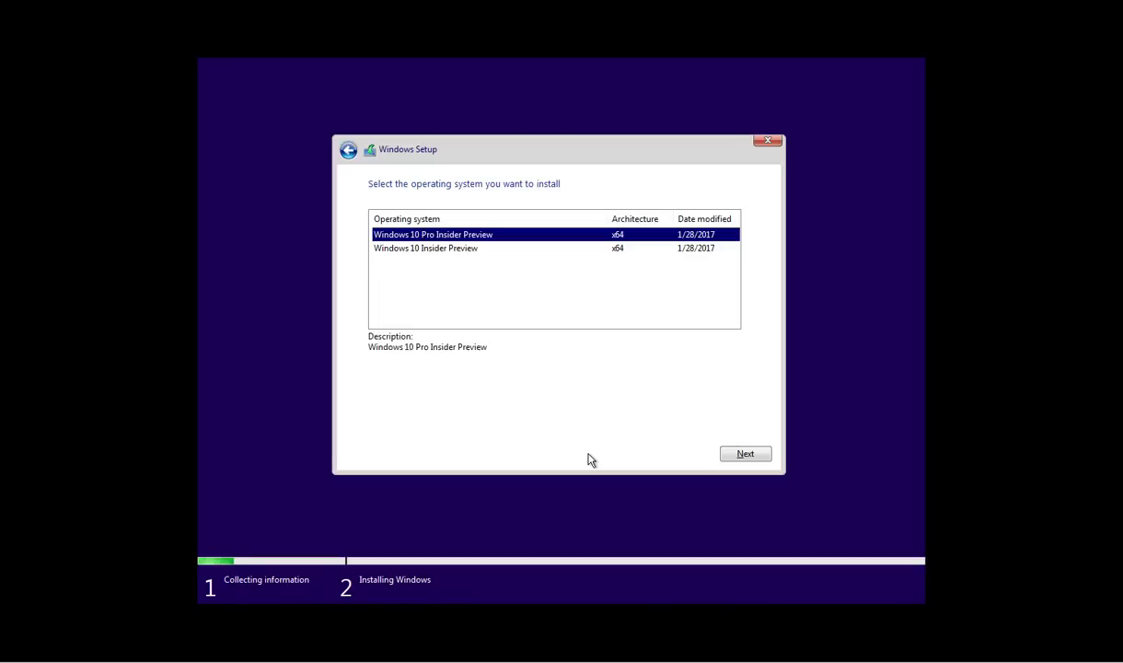
pyautogui.click(753, 453)
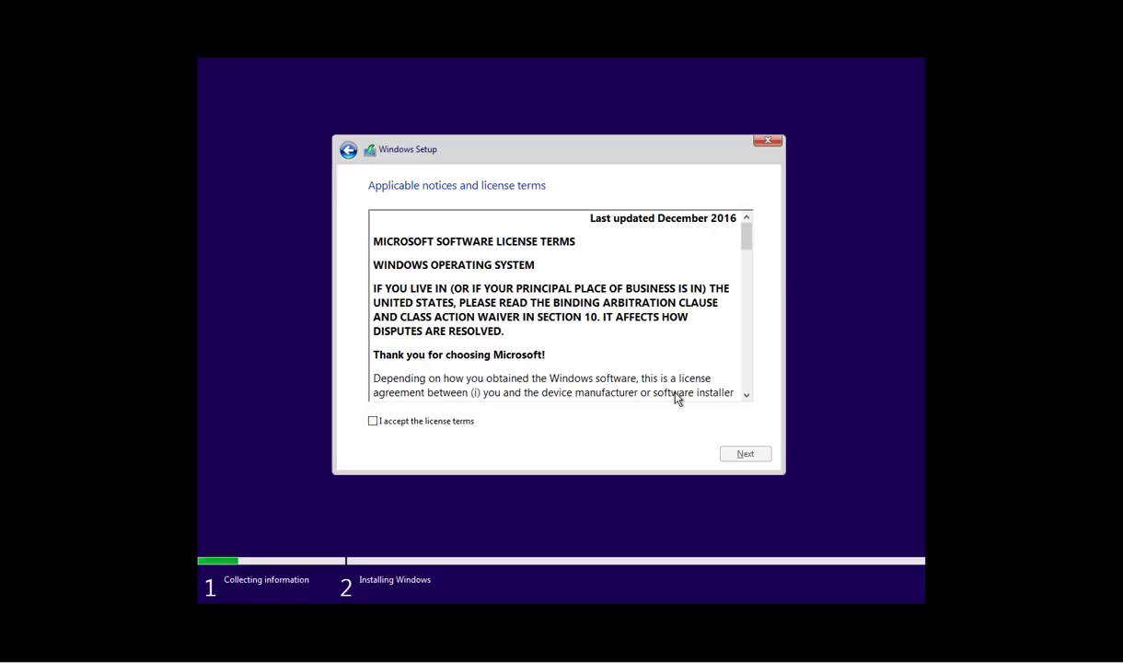
# Accept the license terms and custom-install onto the unallocated 30 GB Drive 0.
pyautogui.click(374, 422)
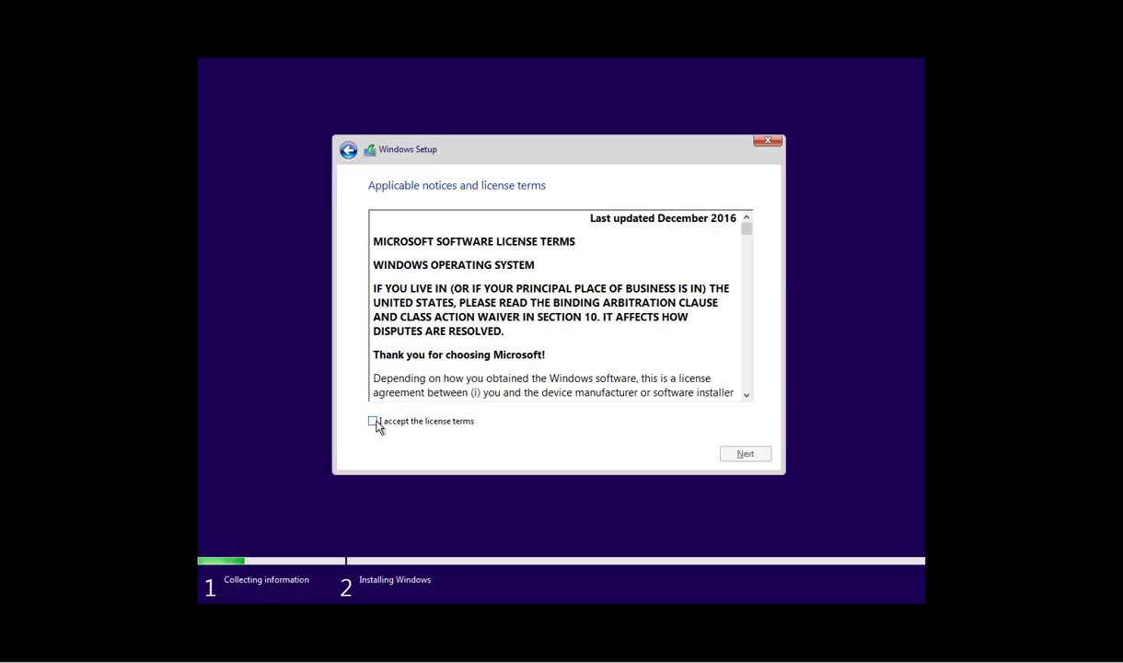
pyautogui.click(746, 460)
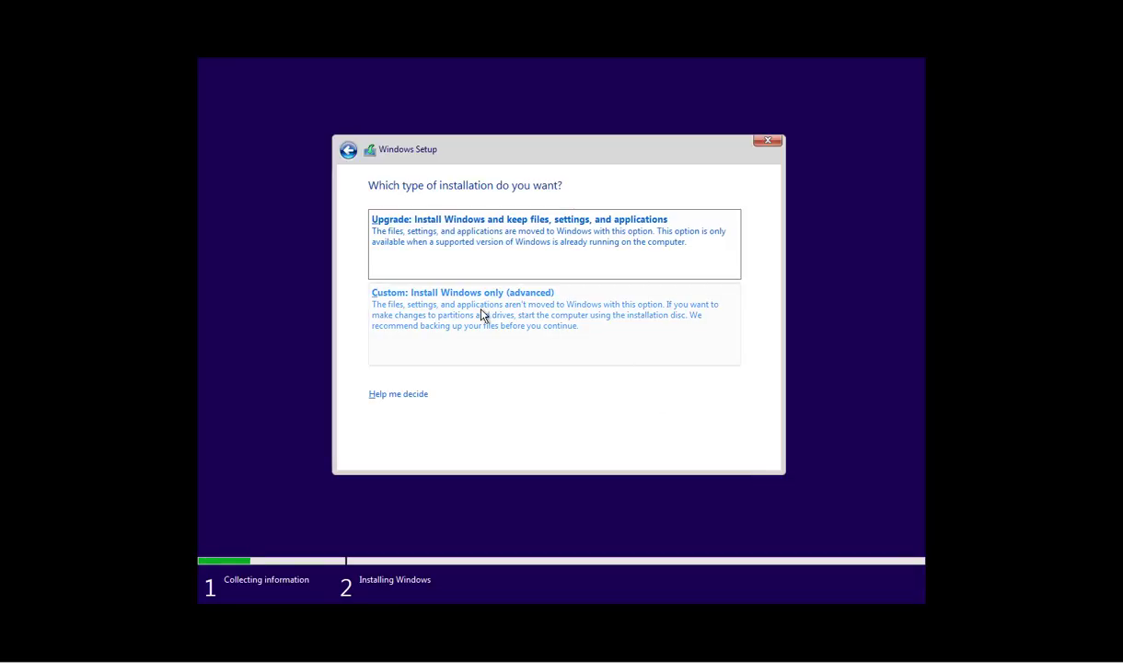
pyautogui.click(480, 312)
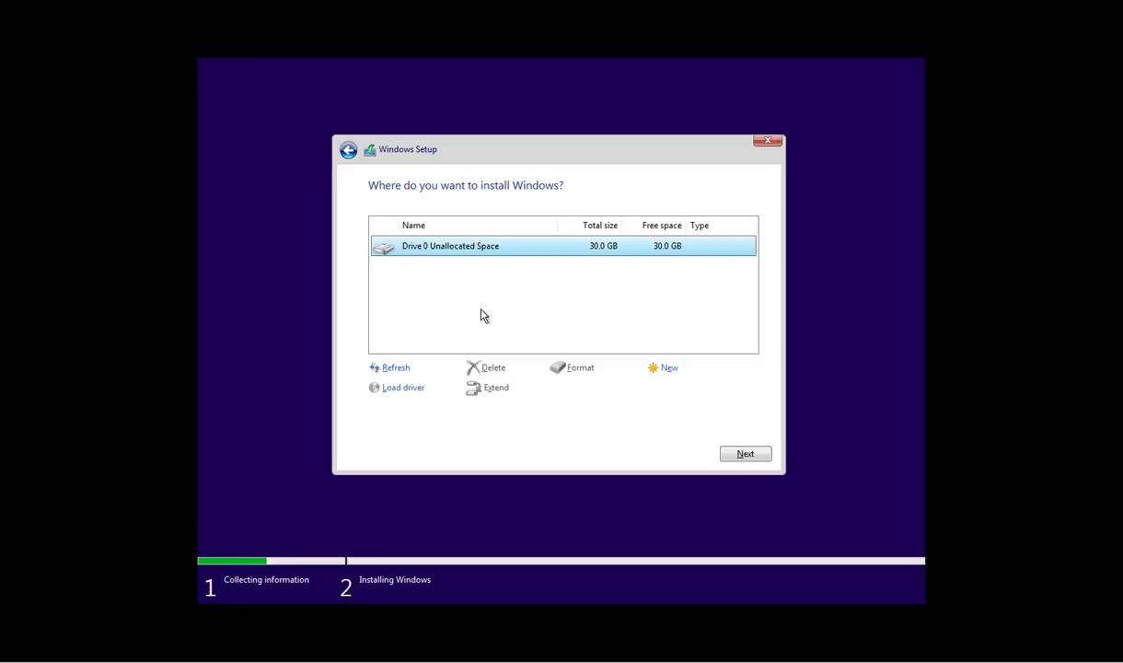
pyautogui.click(736, 457)
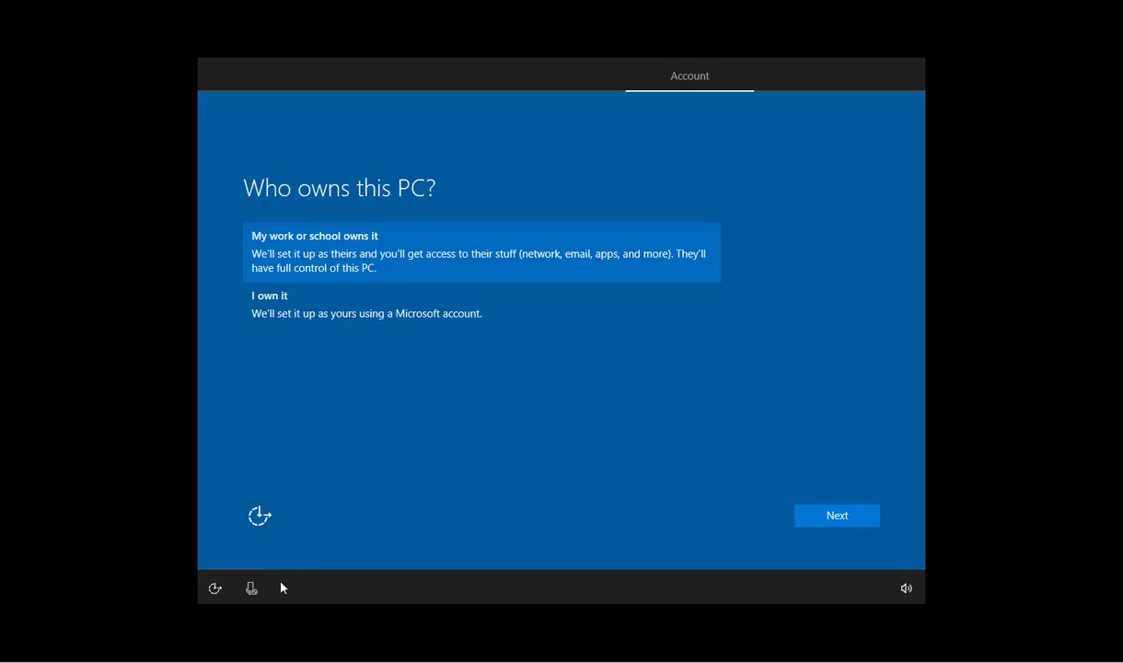
# Toggle the voice assistant, choose 'I own it', and continue to Microsoft account sign-in.
pyautogui.click(254, 587)
pyautogui.click(295, 318)
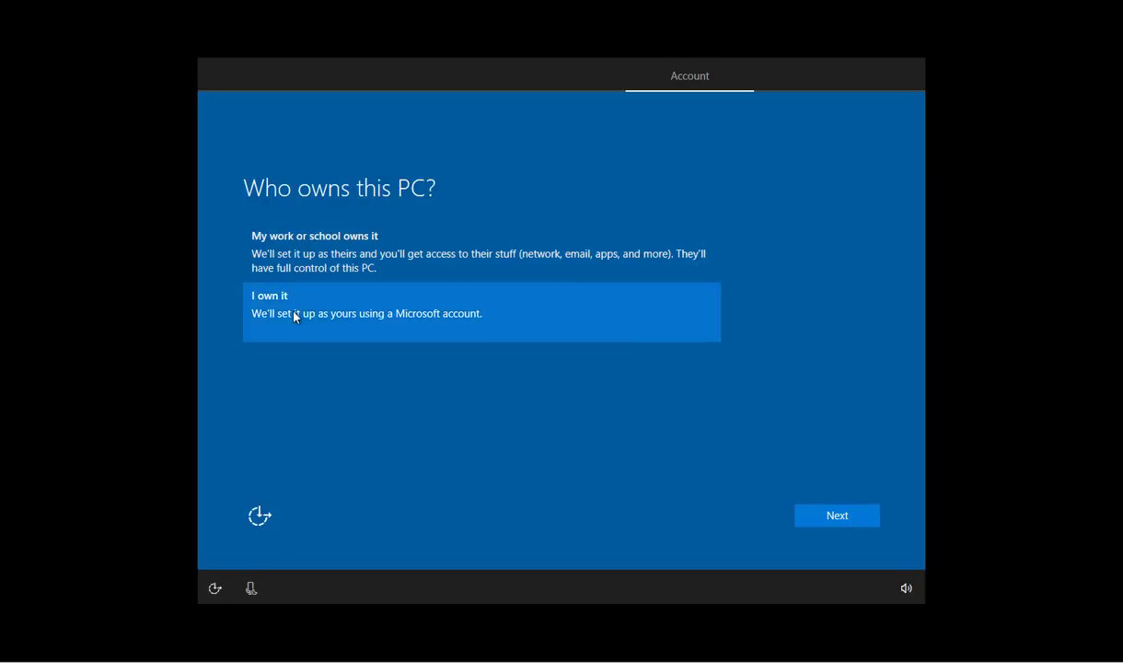
pyautogui.click(833, 517)
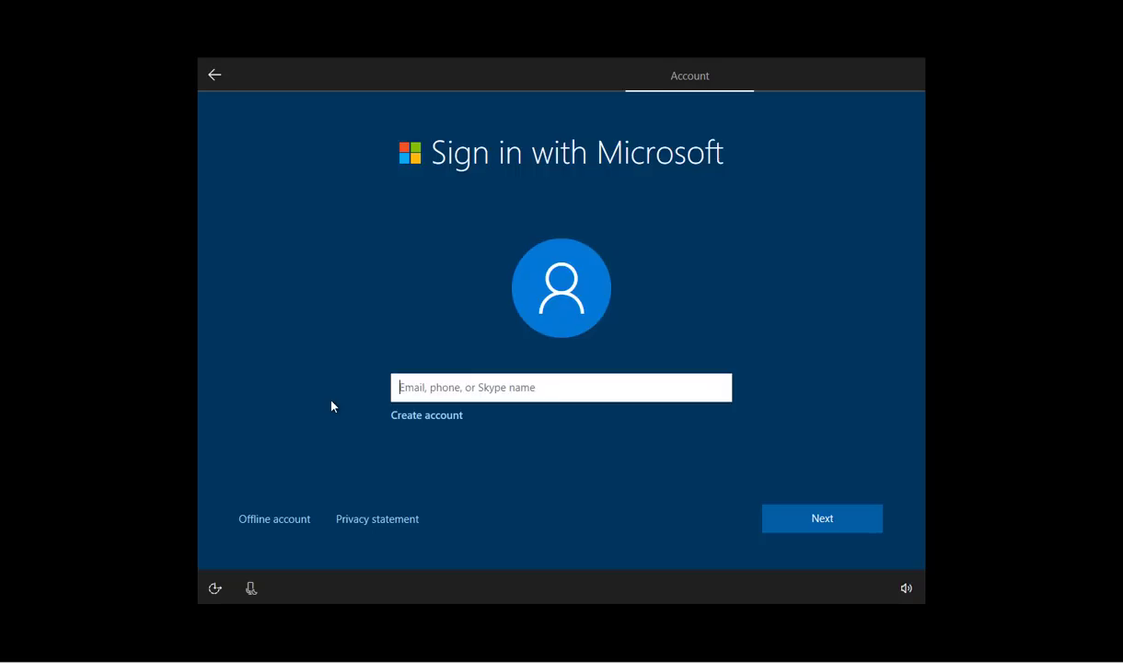
pyautogui.click(411, 420)
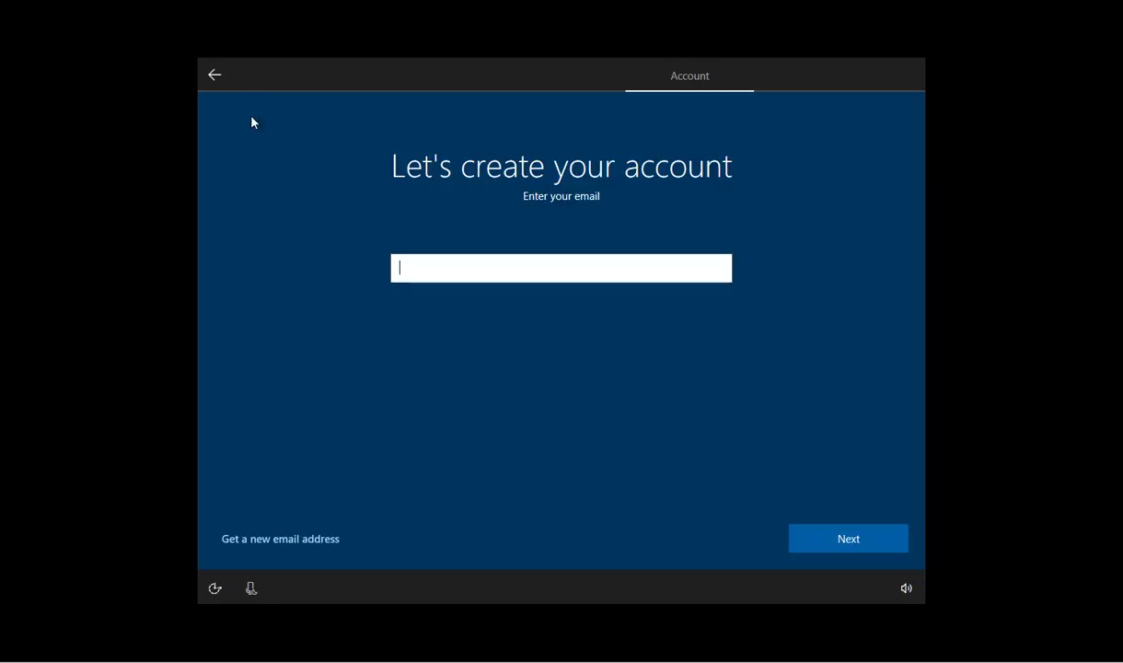
pyautogui.click(225, 79)
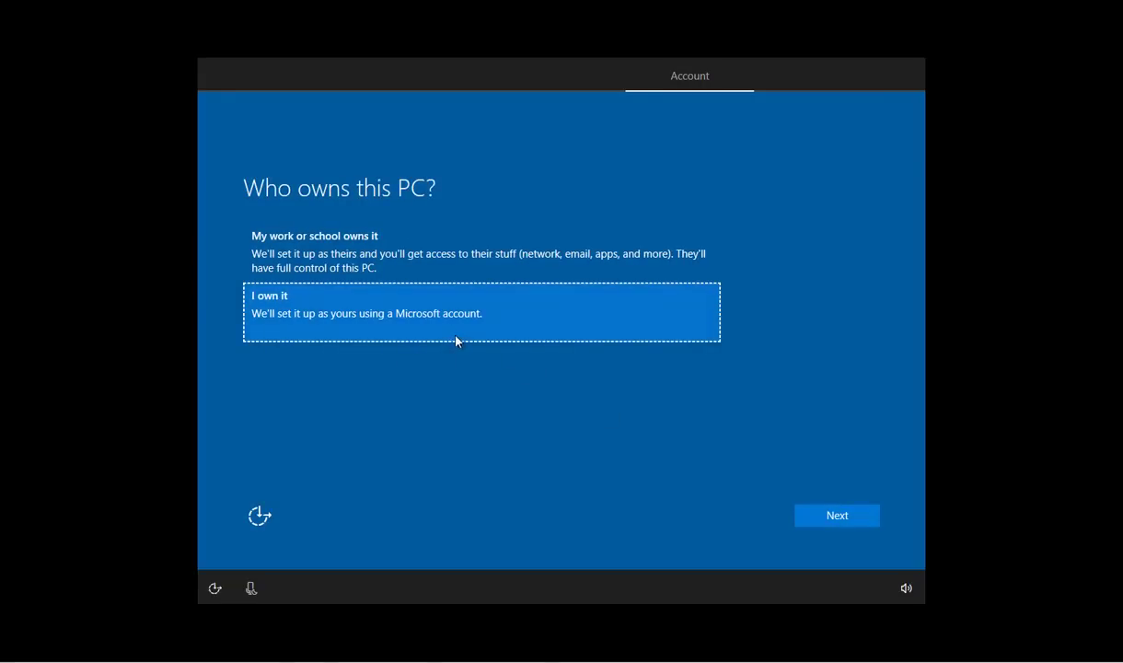
pyautogui.click(385, 335)
pyautogui.click(835, 520)
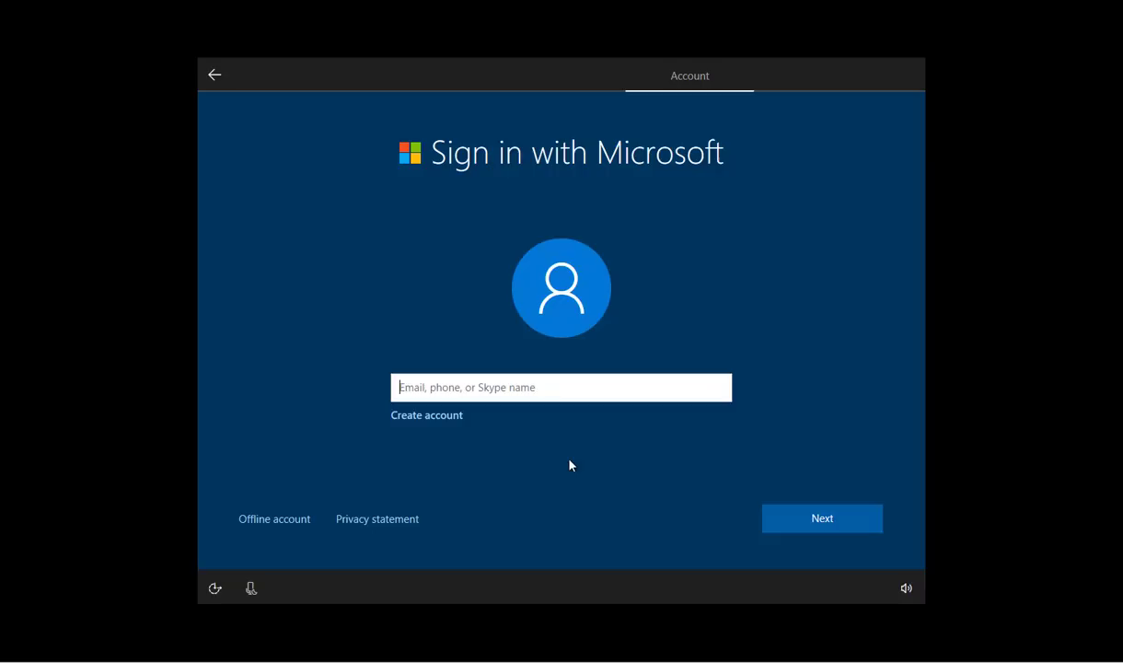
# Choose Offline account, then go back from the name page to the sign-in prompt.
pyautogui.click(258, 527)
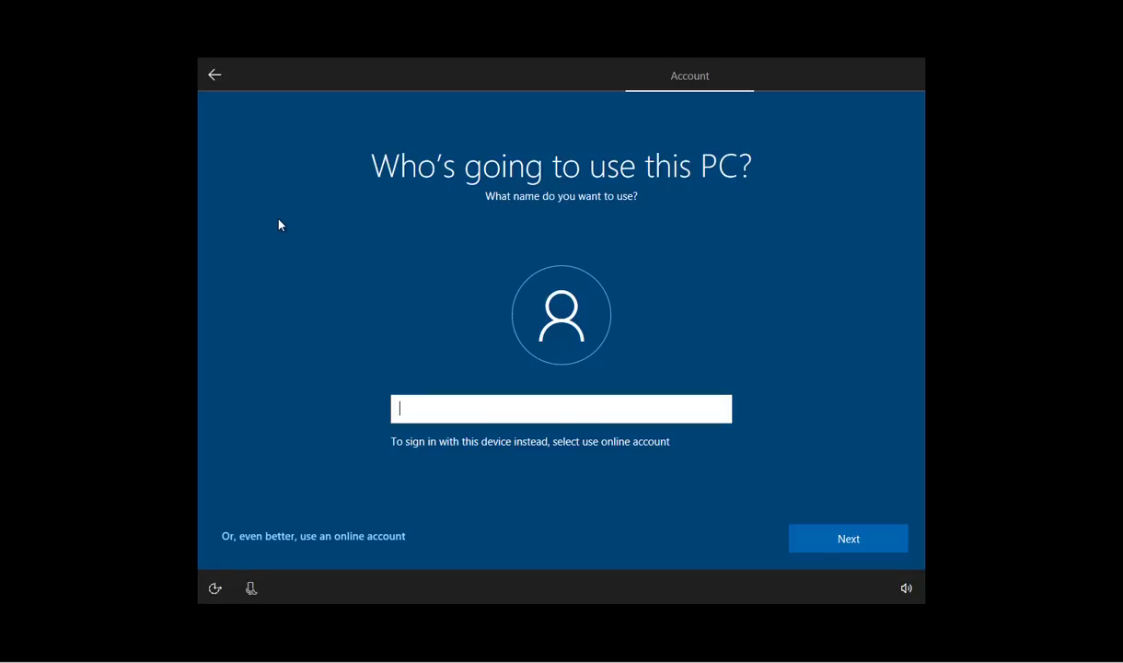
pyautogui.click(221, 81)
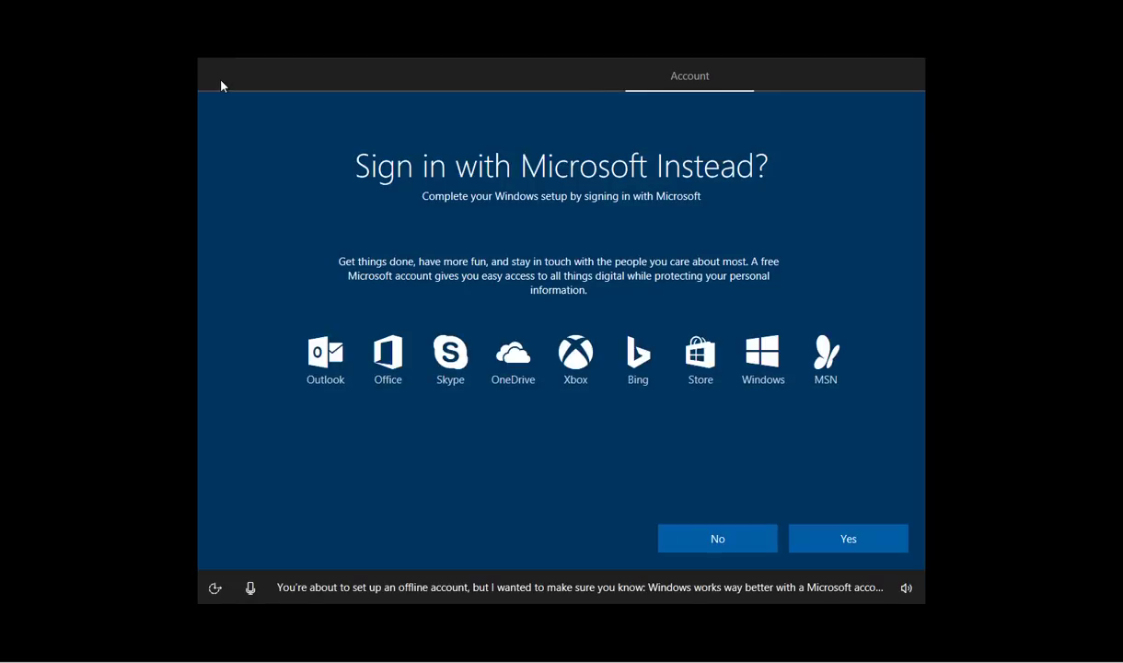
# Sign in with a Microsoft account by entering the account e-mail and password.
pyautogui.click(823, 539)
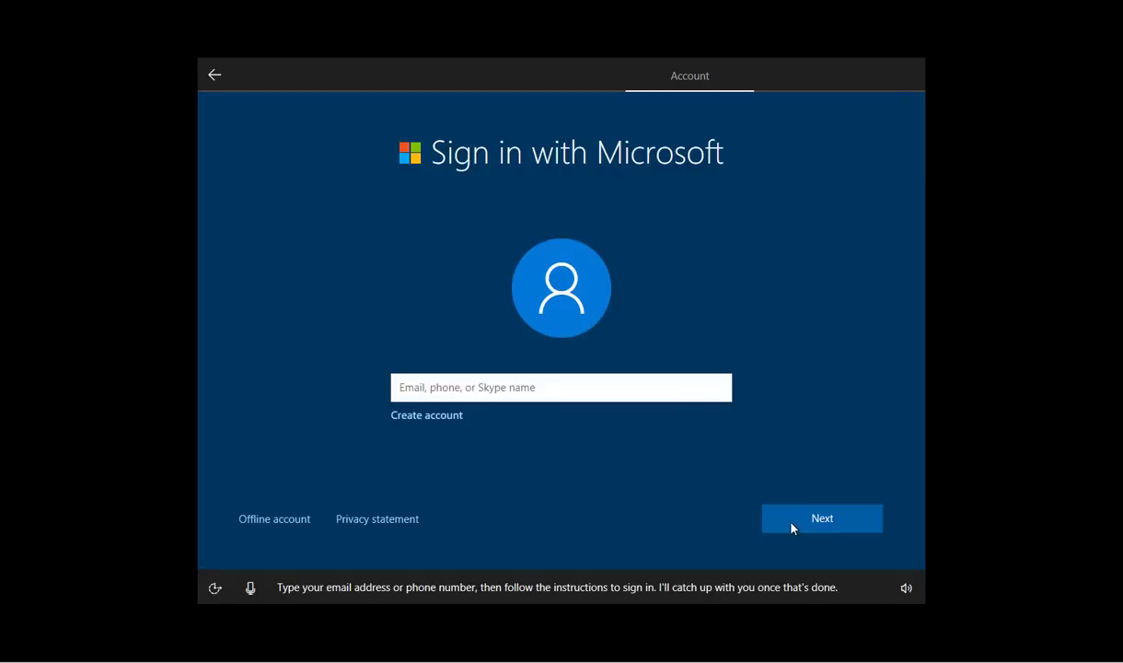
pyautogui.click(468, 392)
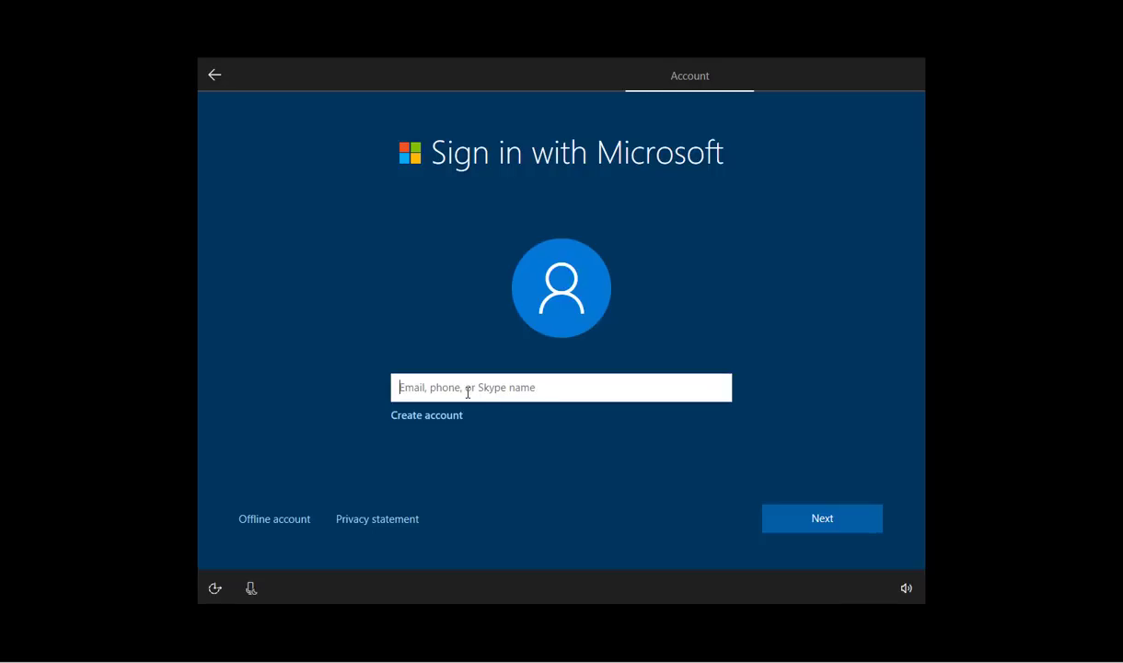
pyautogui.write('email')
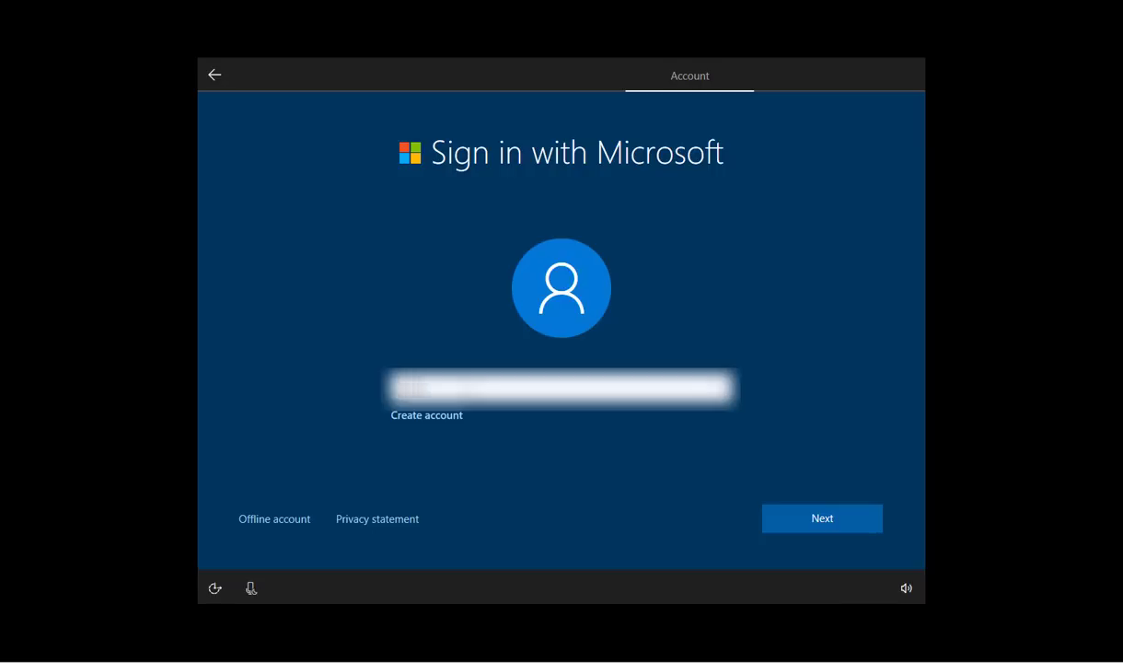
pyautogui.write('emailailmai')
pyautogui.click(827, 526)
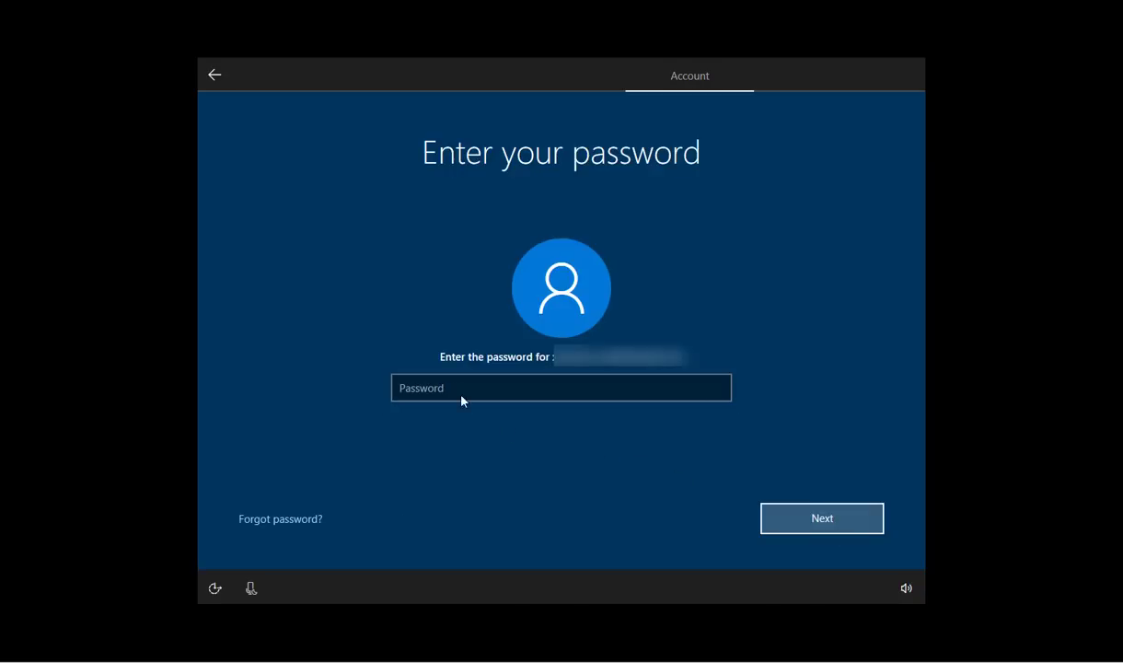
pyautogui.click(447, 389)
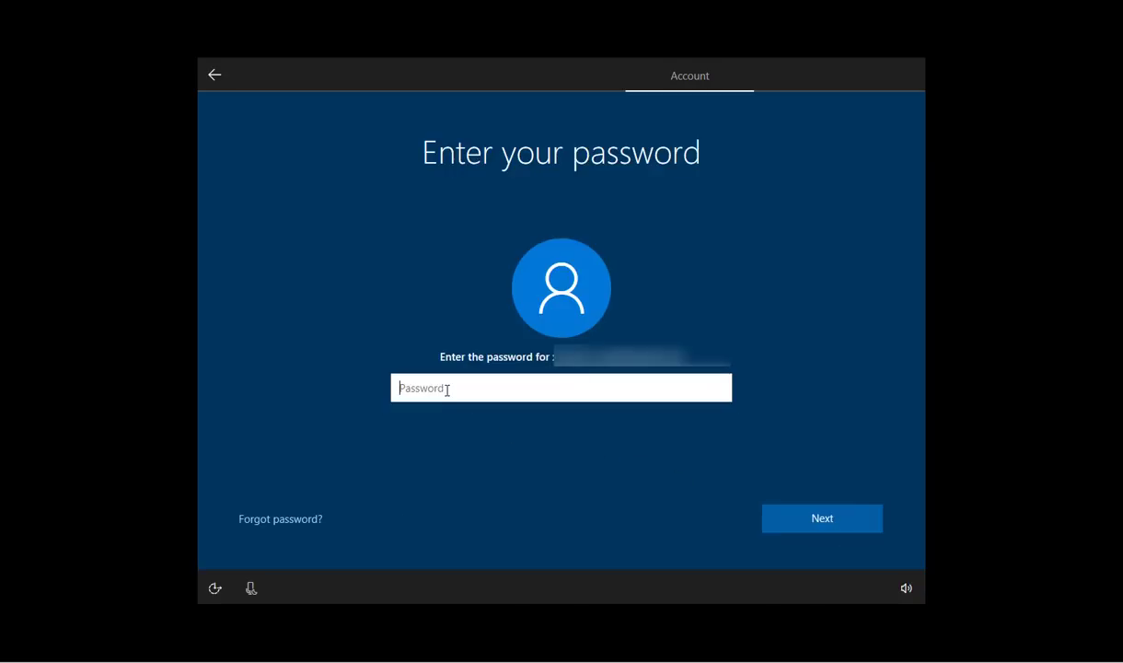
pyautogui.write('********')
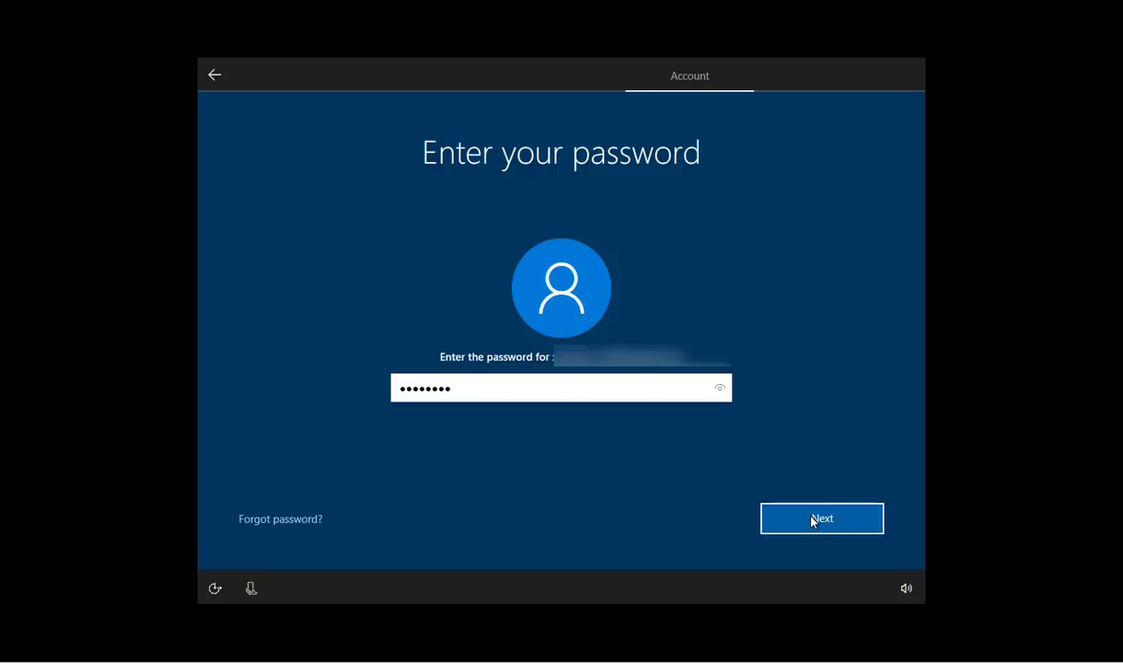
pyautogui.click(813, 520)
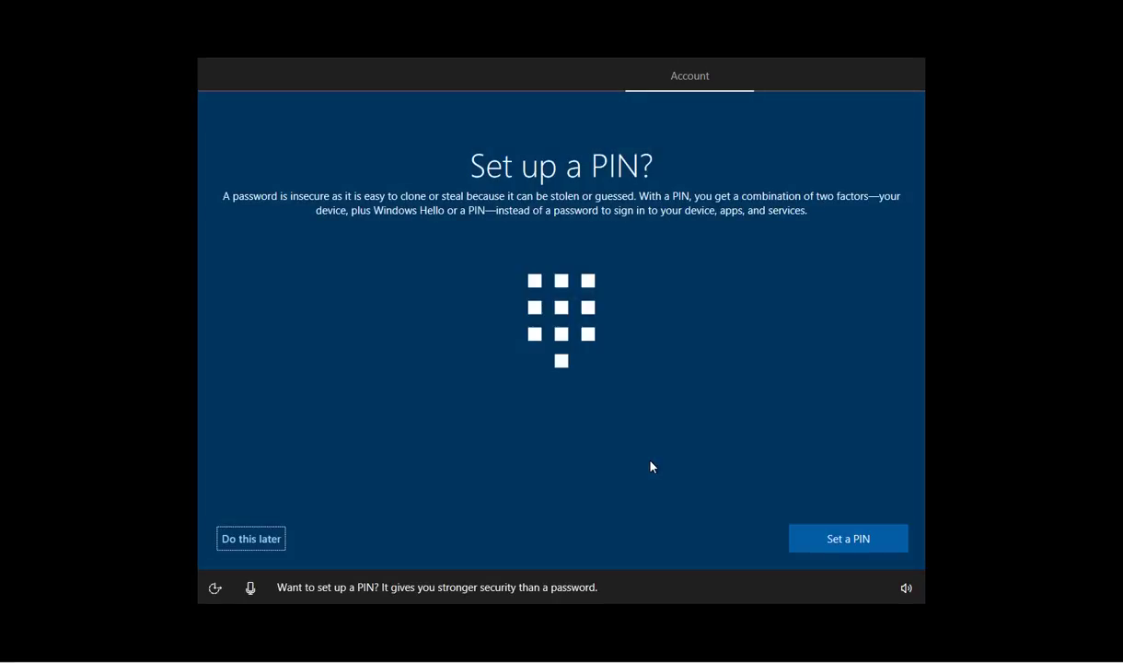
# Set a four-digit sign-in PIN, entering it in both New PIN and Confirm PIN.
pyautogui.click(816, 542)
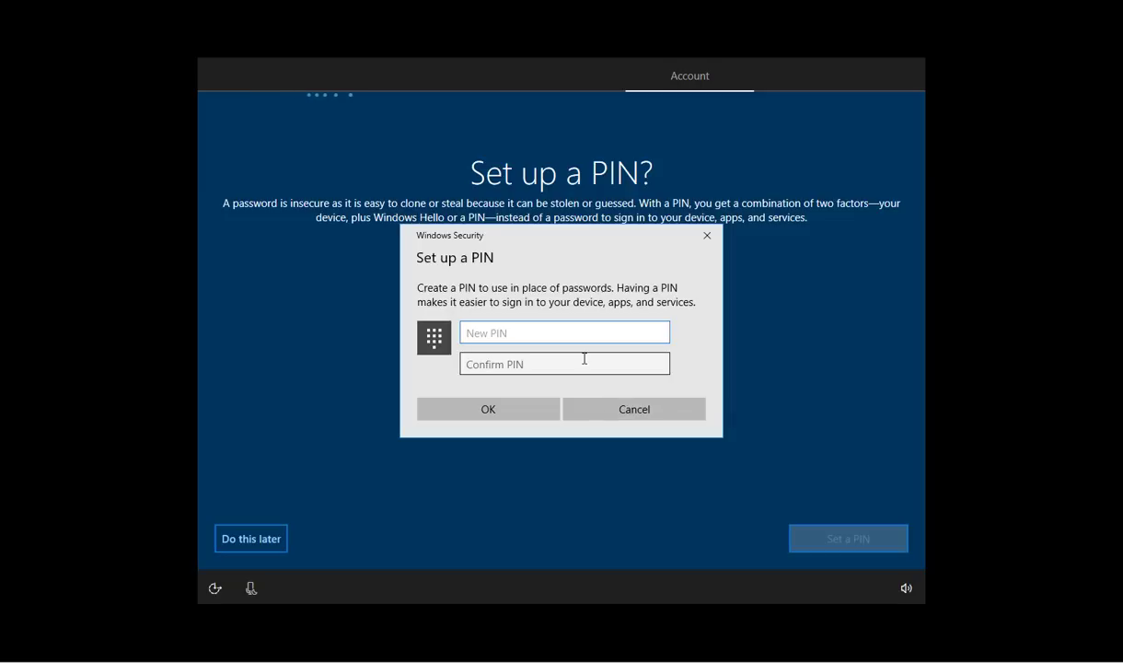
pyautogui.write('1234')
pyautogui.click(585, 358)
pyautogui.write('123')
pyautogui.press('BackSpace')
pyautogui.press('BackSpace')
pyautogui.press('BackSpace')
pyautogui.write('1234')
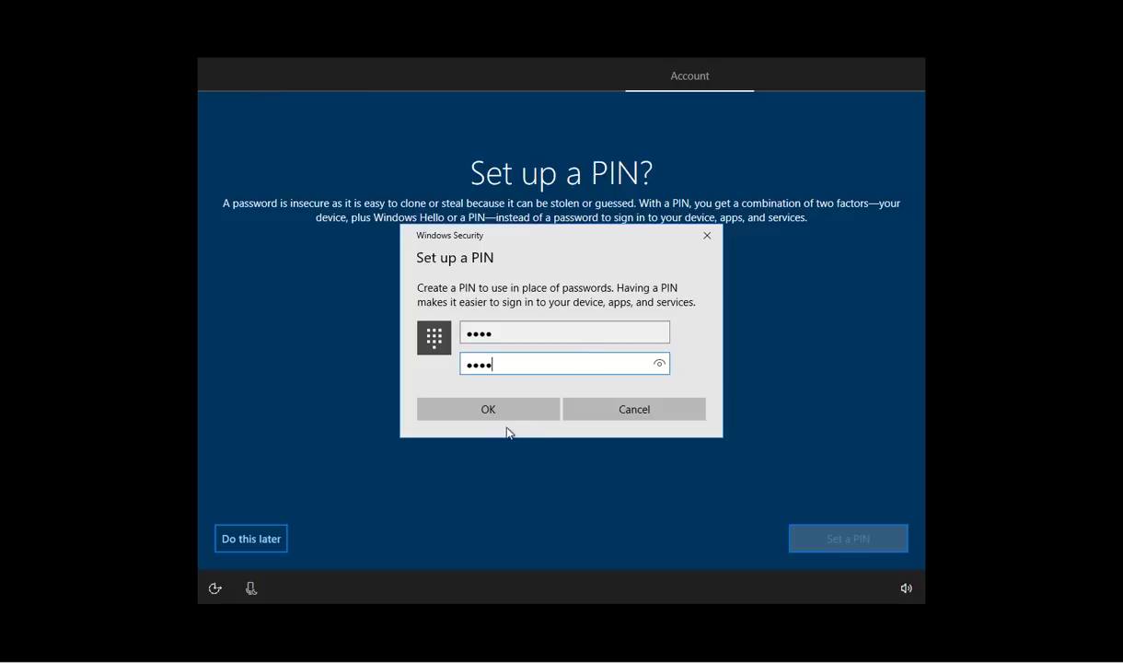
pyautogui.click(492, 409)
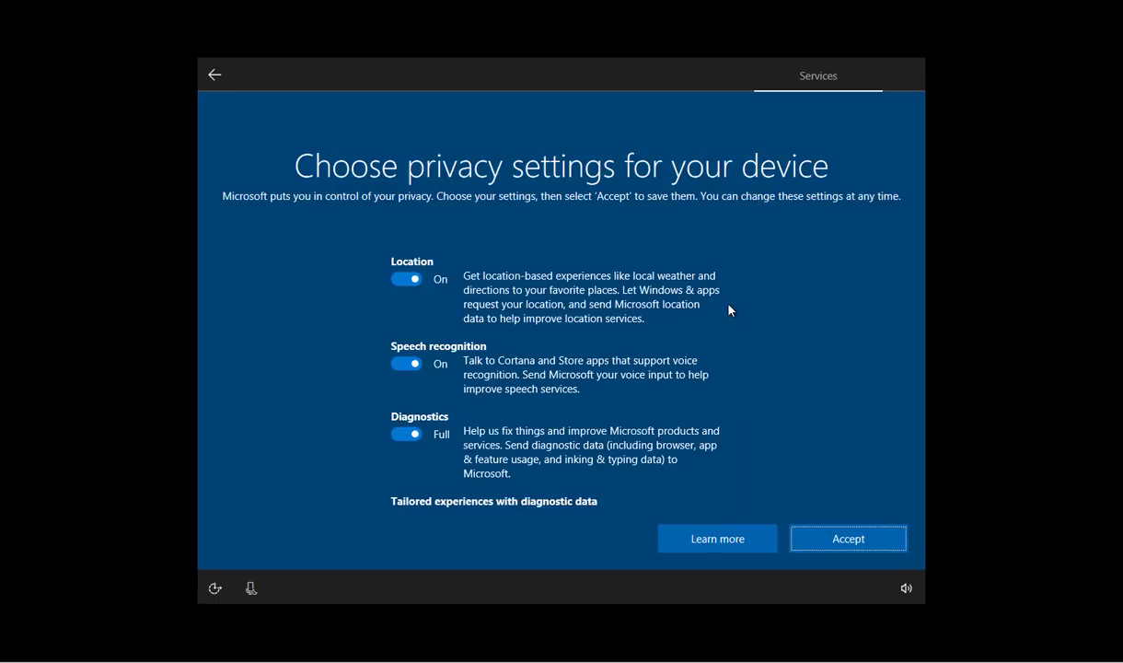
# Scroll through the privacy settings list to review its default options.
pyautogui.moveTo(730, 301)
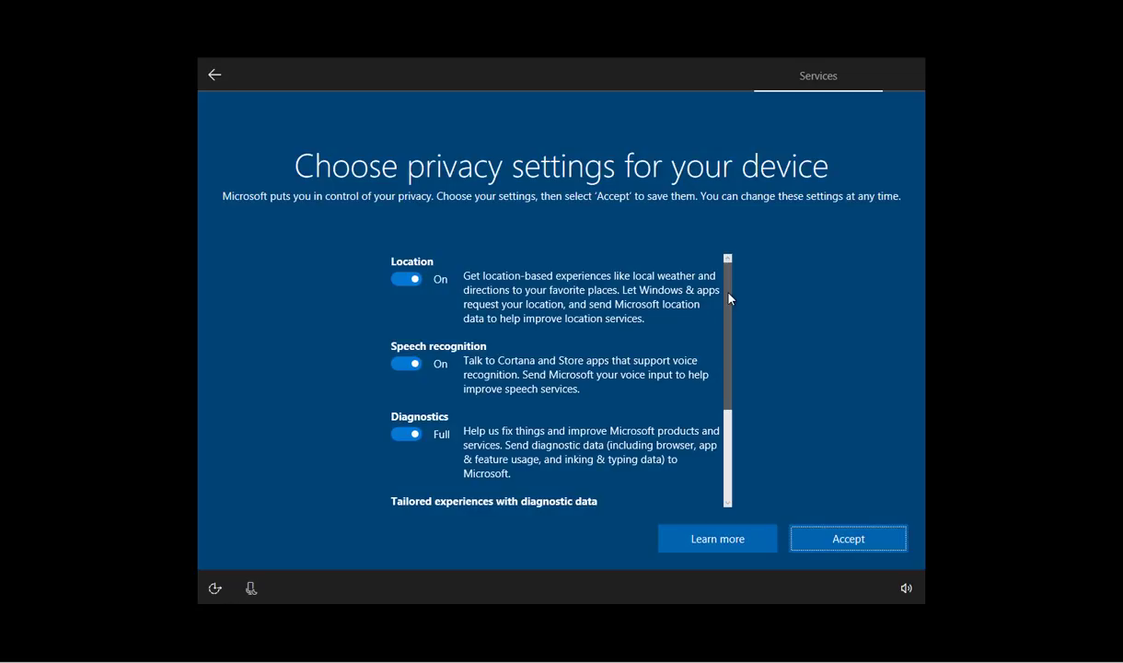
pyautogui.moveTo(731, 299); pyautogui.dragTo(733, 274)
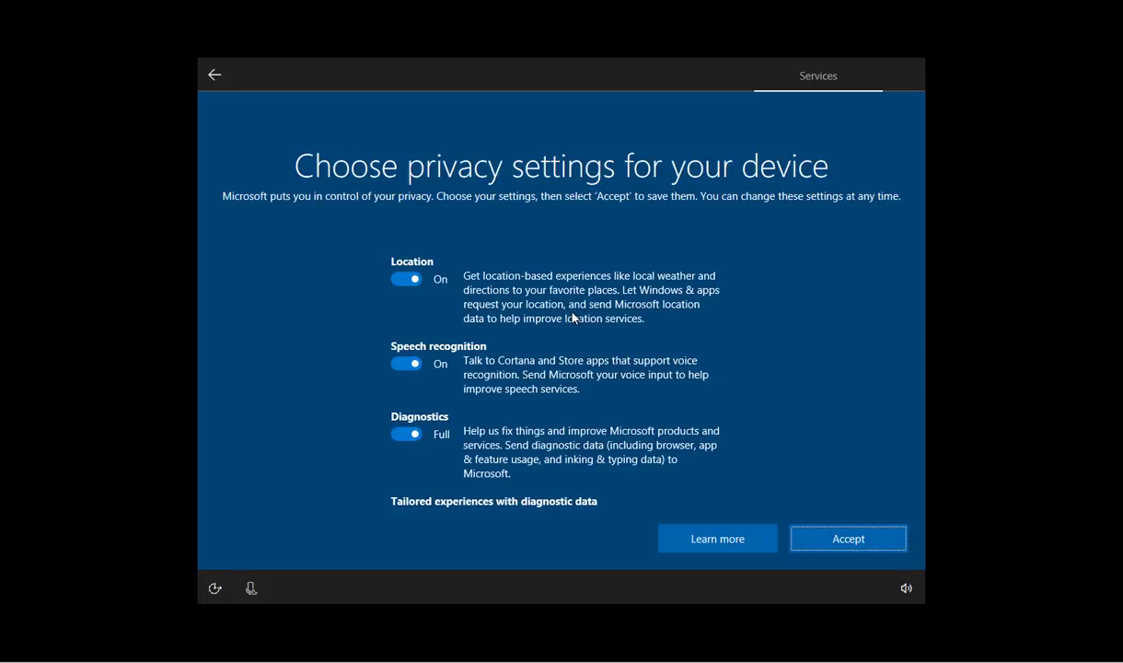
# Turn off Location, Speech recognition, Tailored experiences and Relevant Ads; set Diagnostics to Basic.
pyautogui.click(413, 284)
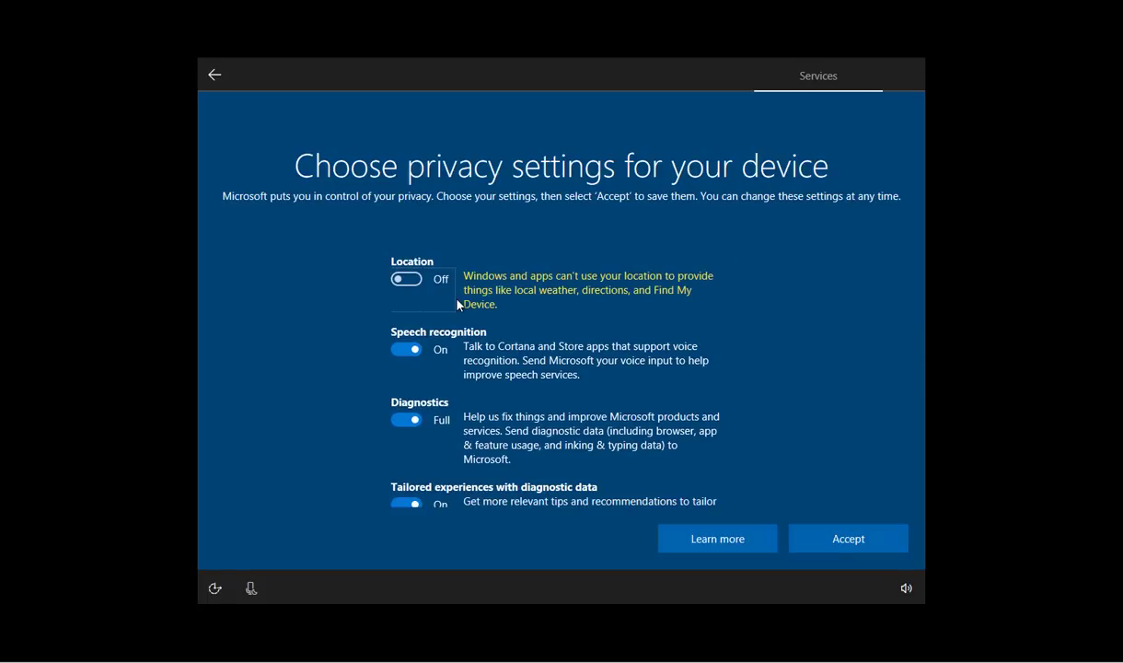
pyautogui.click(410, 350)
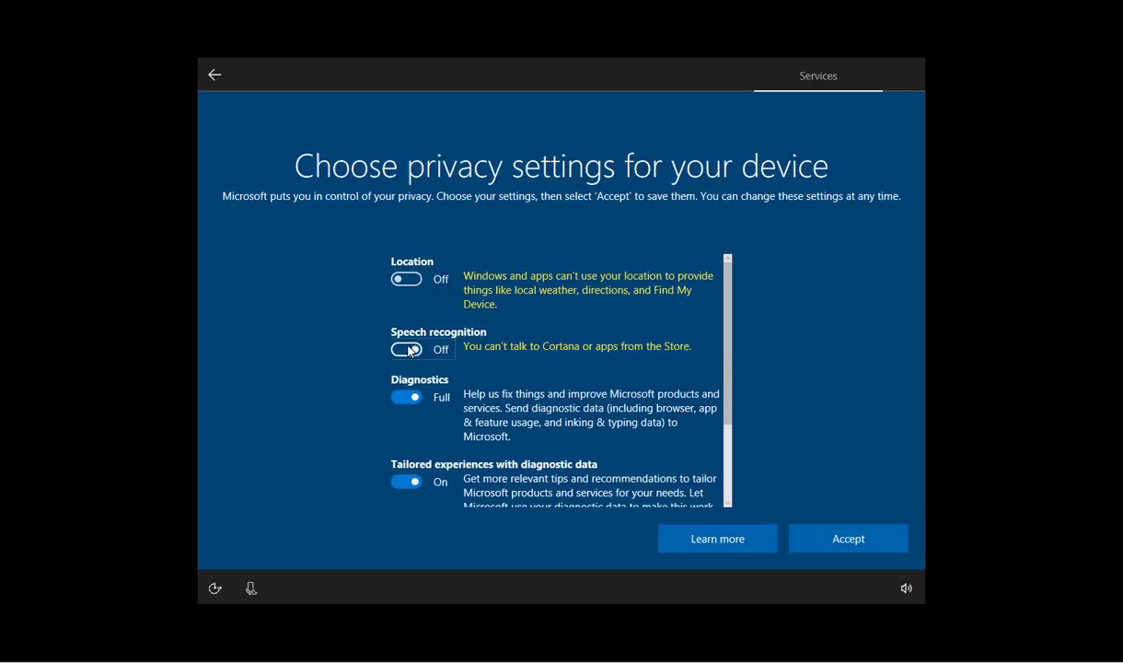
pyautogui.click(407, 400)
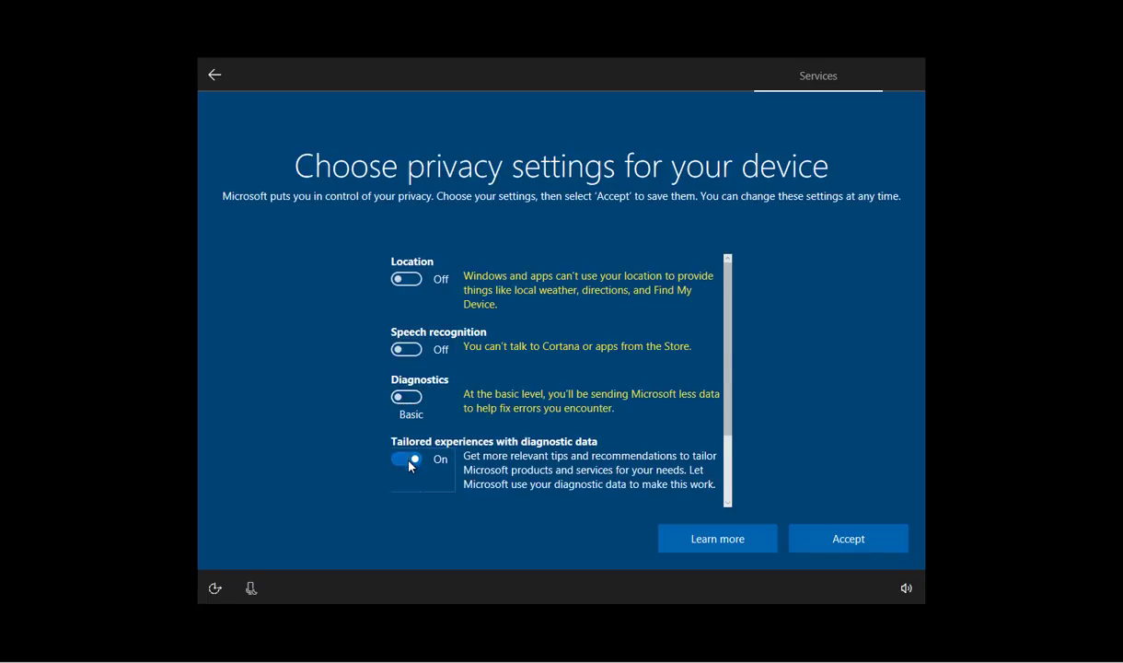
pyautogui.click(407, 459)
pyautogui.scroll(-2, 727, 329)
pyautogui.click(396, 443)
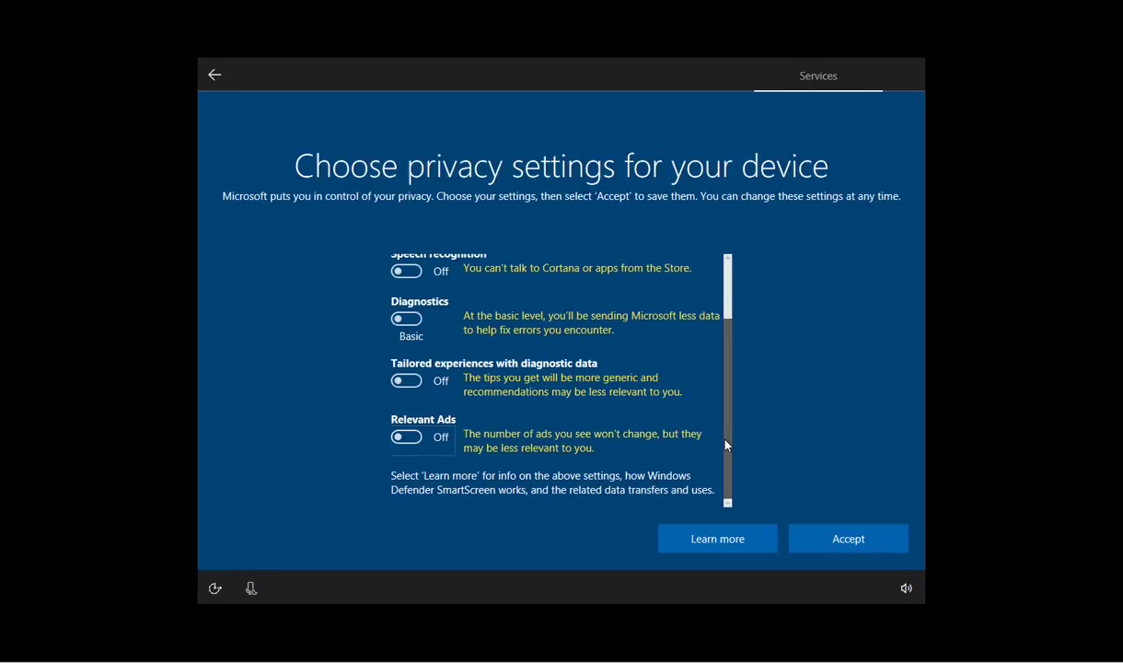
pyautogui.moveTo(727, 445); pyautogui.dragTo(728, 365)
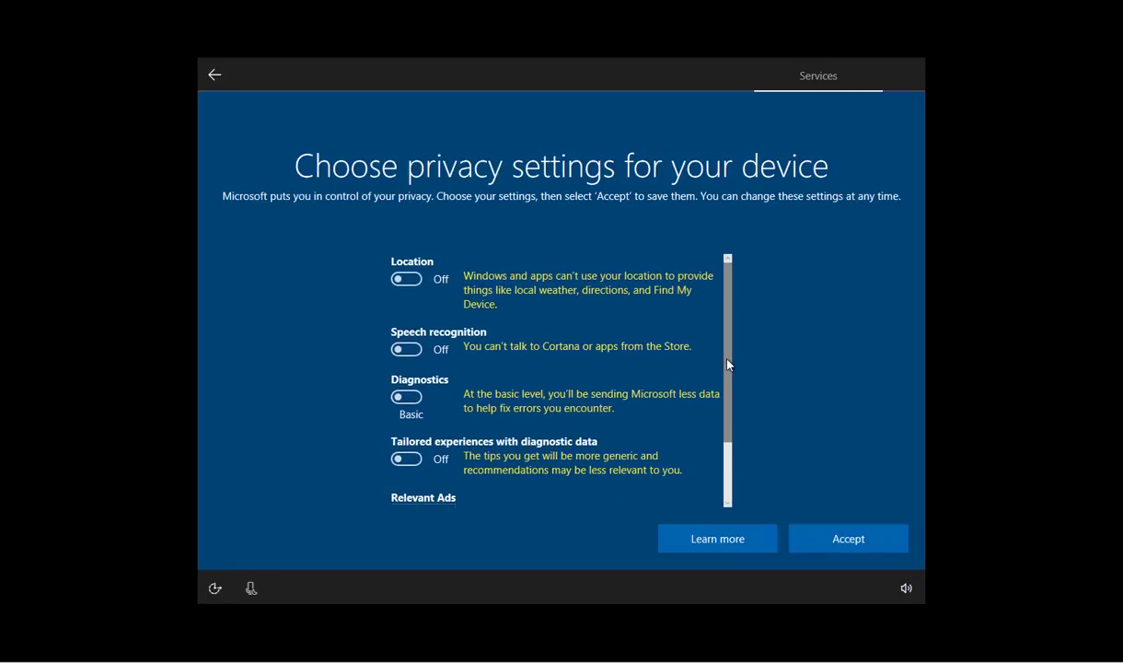
# Turn Location, Speech recognition, Tailored experiences and Relevant Ads back On, Diagnostics to Full.
pyautogui.click(413, 280)
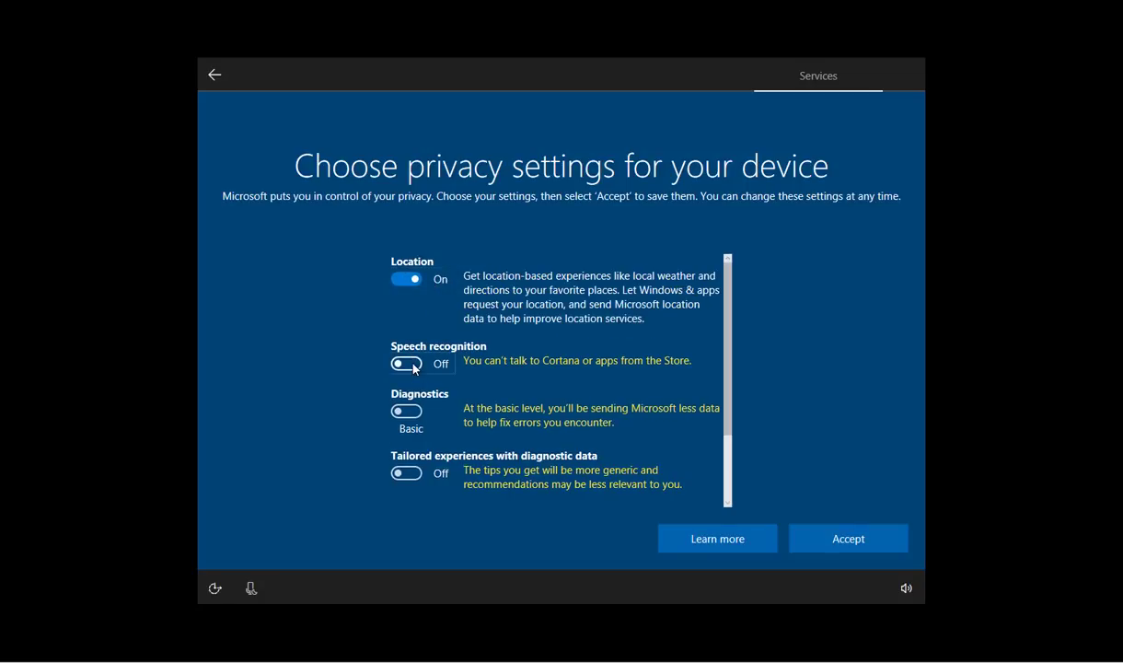
pyautogui.click(410, 364)
pyautogui.click(424, 437)
pyautogui.scroll(-3, 607, 387)
pyautogui.click(411, 383)
pyautogui.click(406, 450)
pyautogui.moveTo(731, 458); pyautogui.dragTo(729, 359)
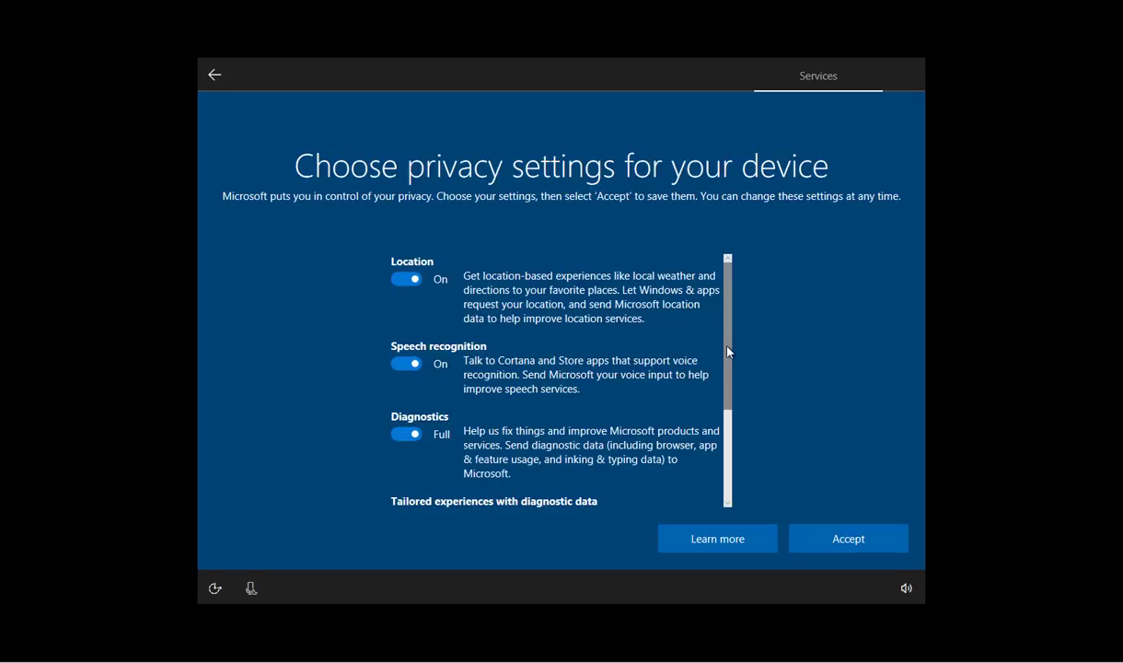
pyautogui.moveTo(729, 352); pyautogui.dragTo(729, 442)
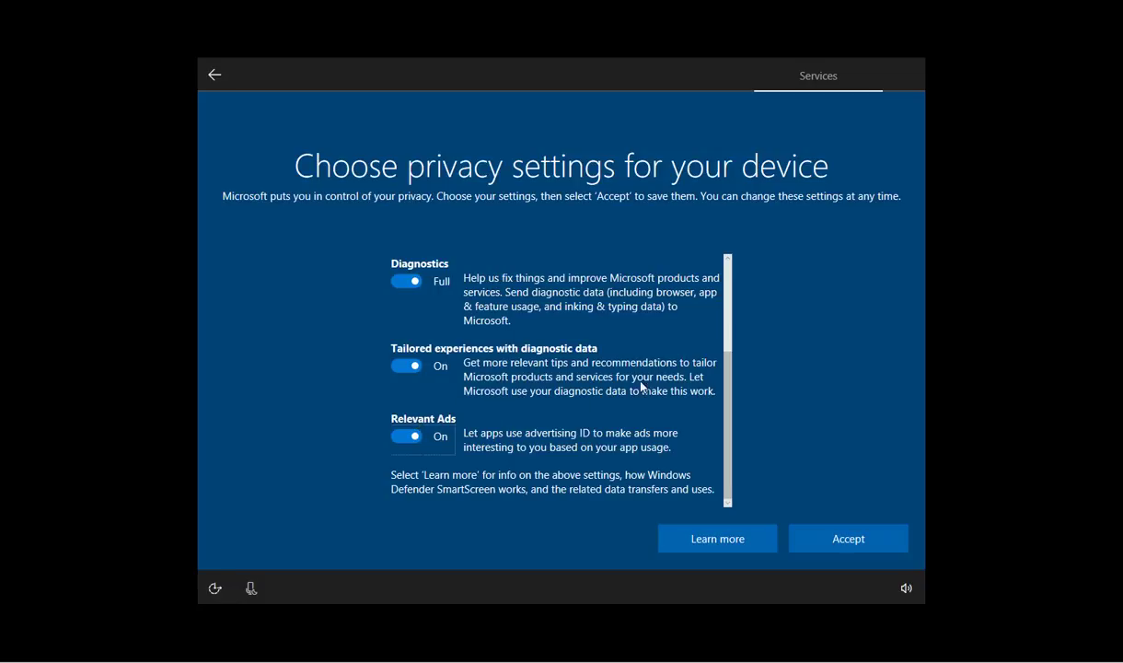
pyautogui.scroll(3, 731, 422)
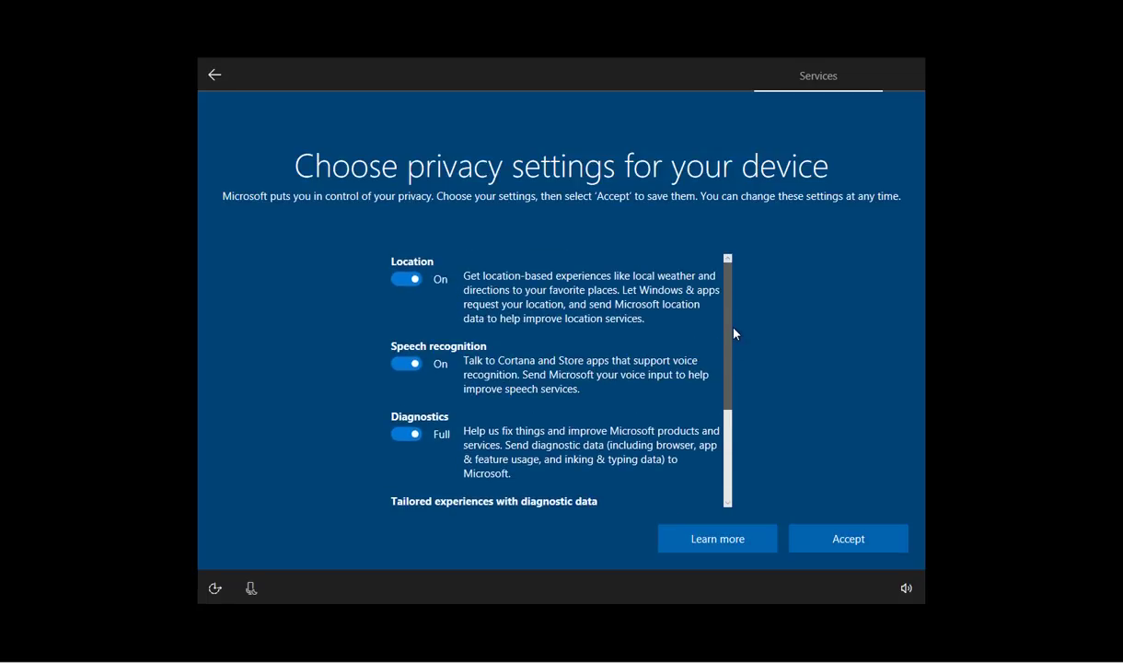
# Open Learn more and scroll through the privacy Intro Summary text.
pyautogui.click(716, 543)
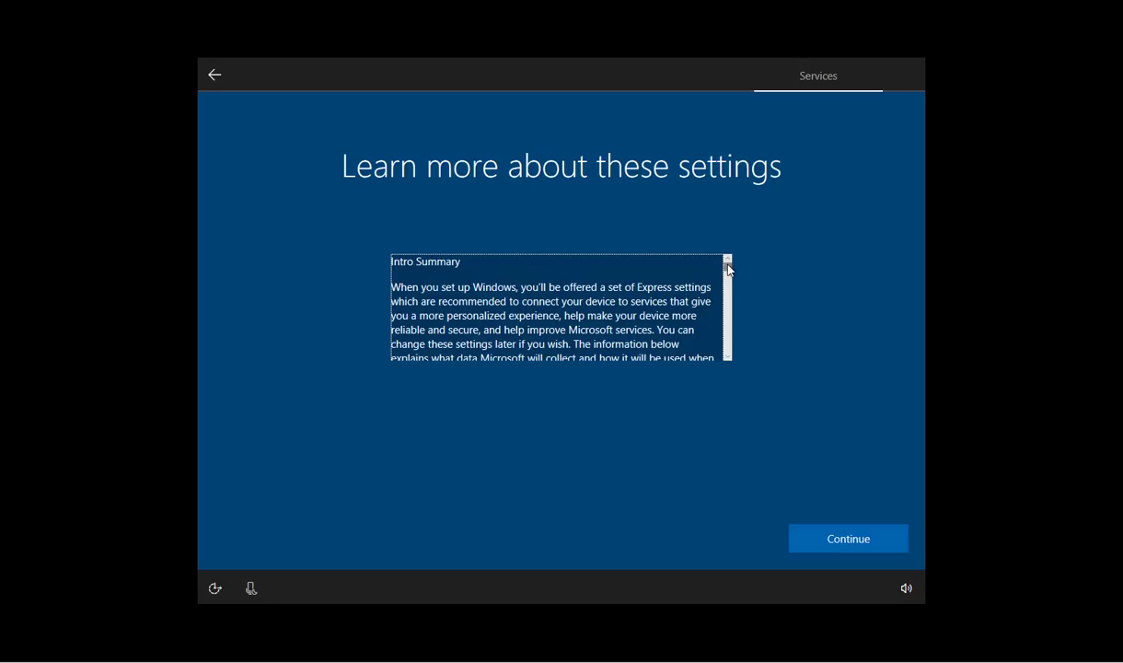
pyautogui.moveTo(730, 269)
pyautogui.mouseDown()
pyautogui.moveTo(734, 350)
pyautogui.moveTo(726, 263)
pyautogui.mouseUp()
# Return from the Learn more page to the privacy settings choices.
pyautogui.click(806, 542)
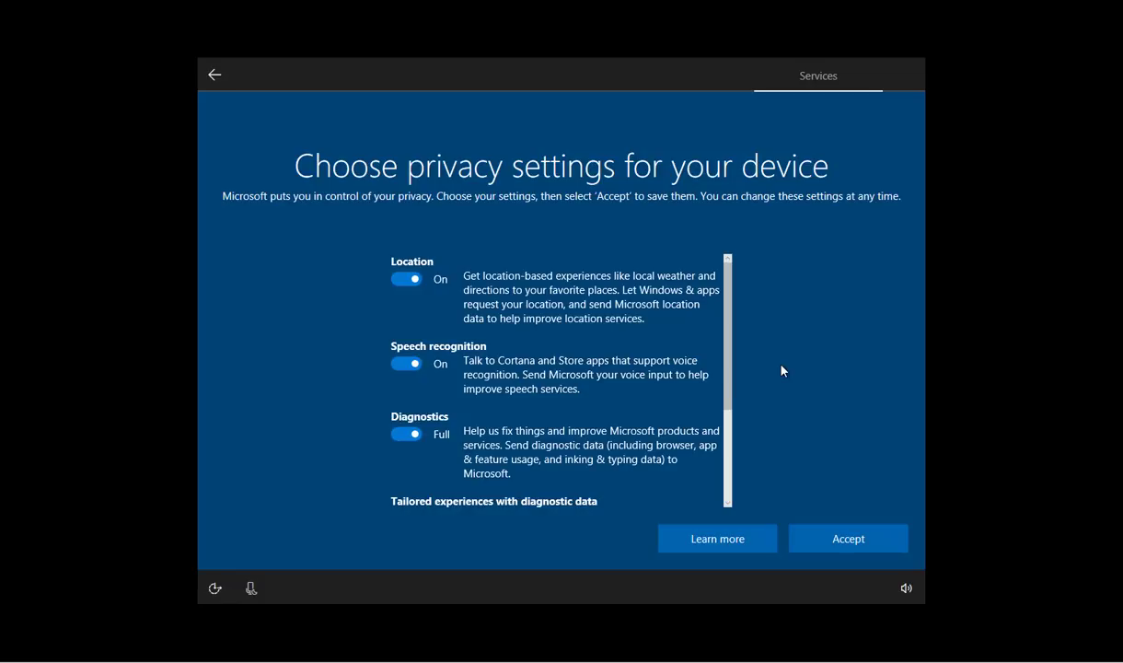
# Accept the default privacy settings to start the final "Just a moment..." setup stage.
pyautogui.click(843, 549)
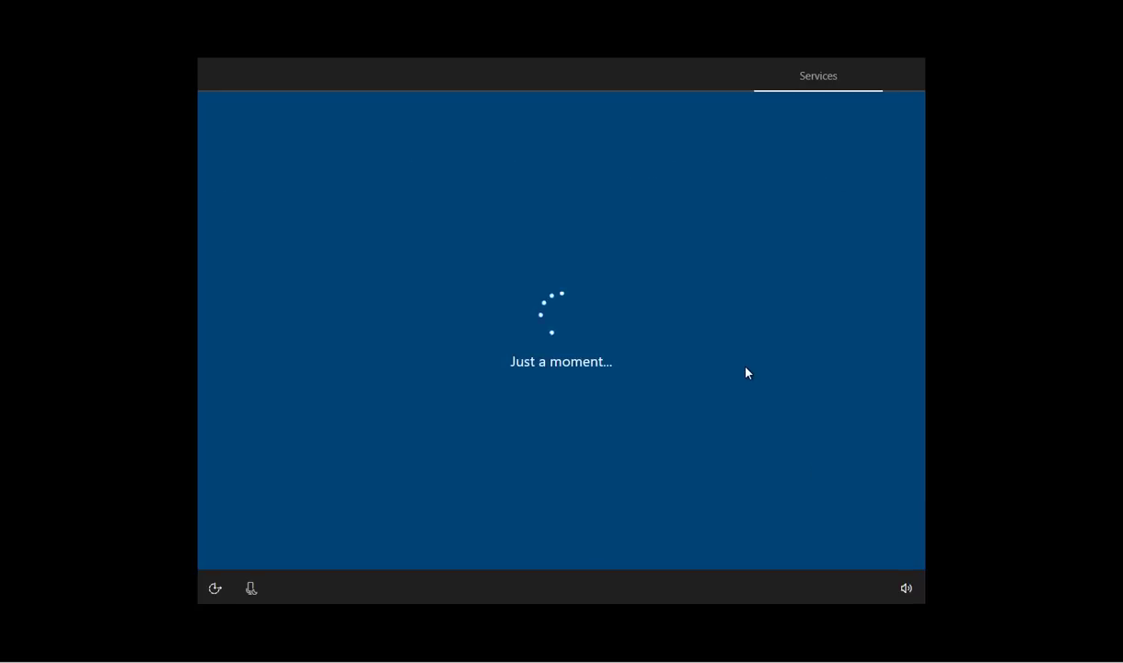